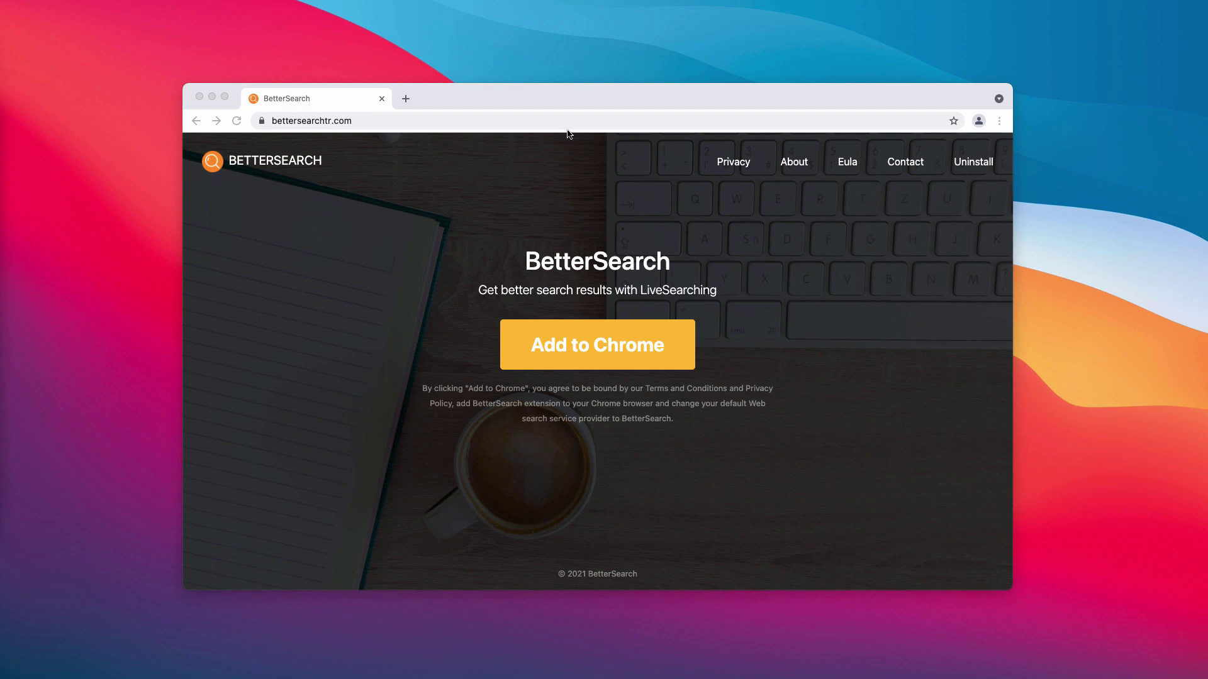
Step: Try twice to add BetterSearch to Chrome, returning to the BetterSearch page after each error
left_click(558, 106)
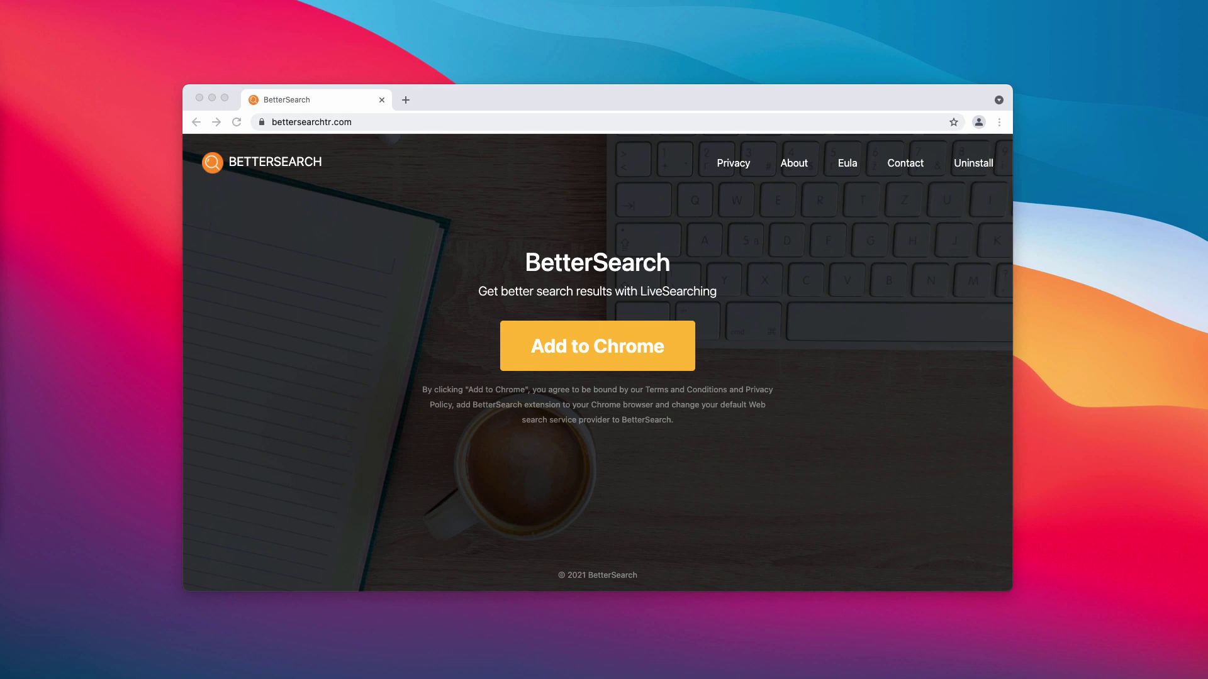
left_click(641, 349)
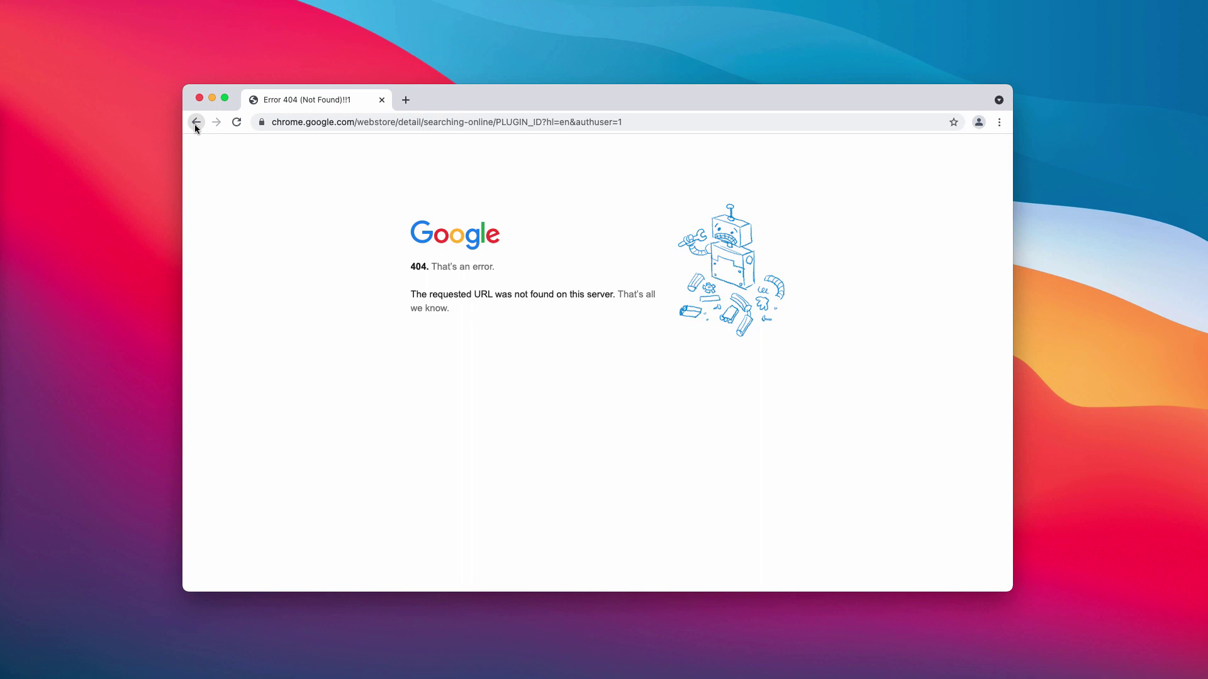
left_click(196, 122)
left_click(638, 358)
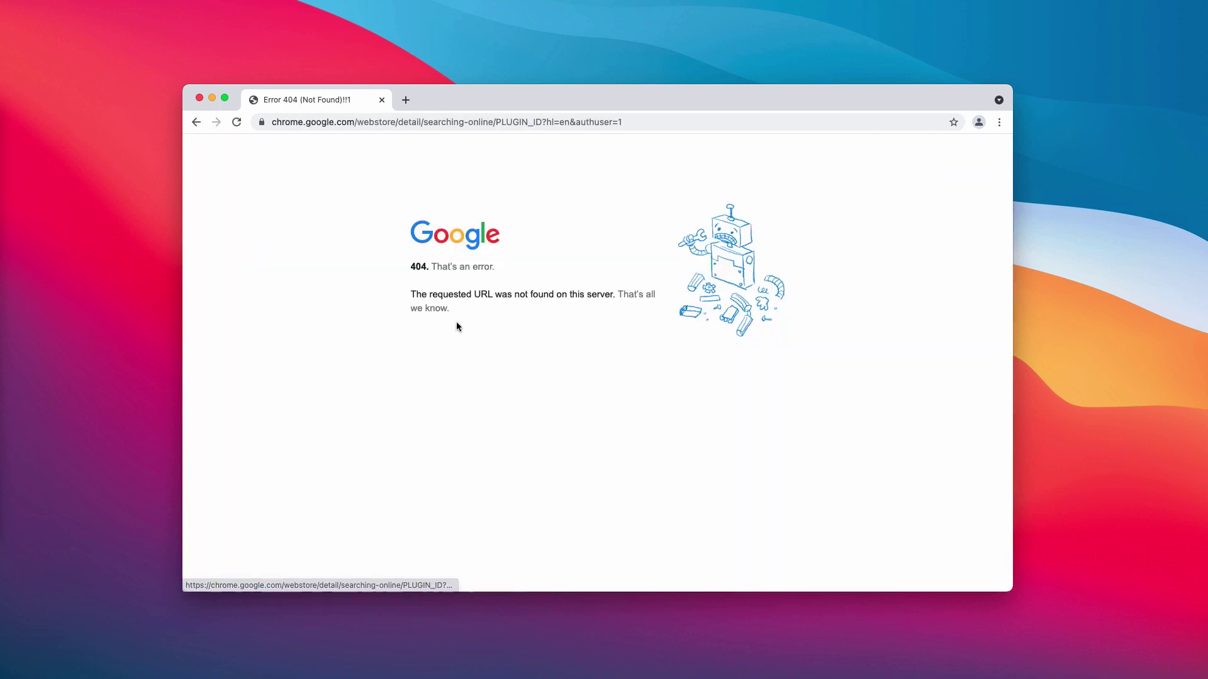
left_click(197, 123)
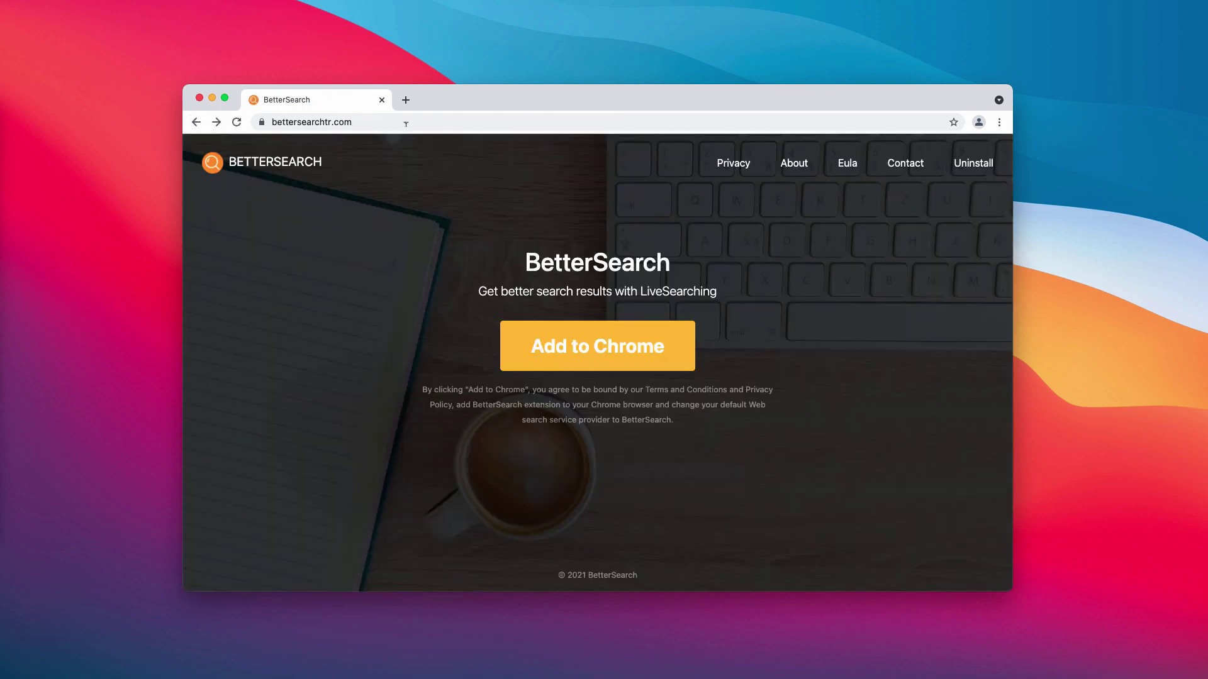
left_click_drag(458, 95, 459, 98)
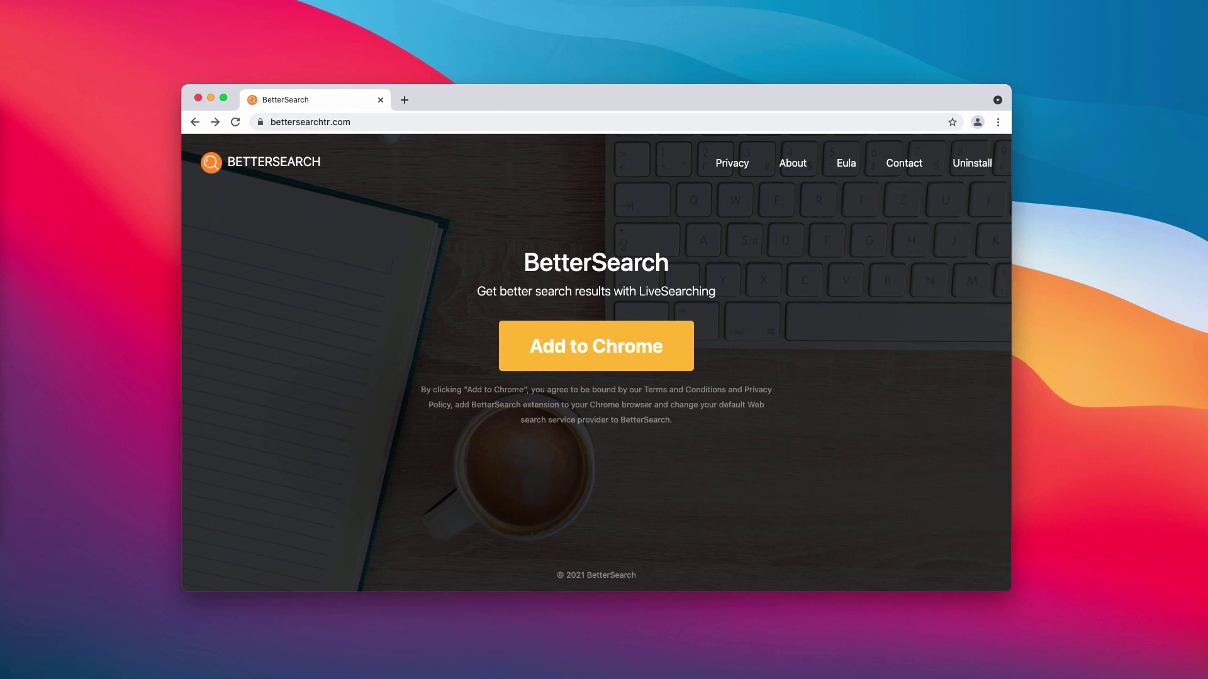
Step: View Chrome's installed extensions list from the main menu, then close it
left_click(996, 123)
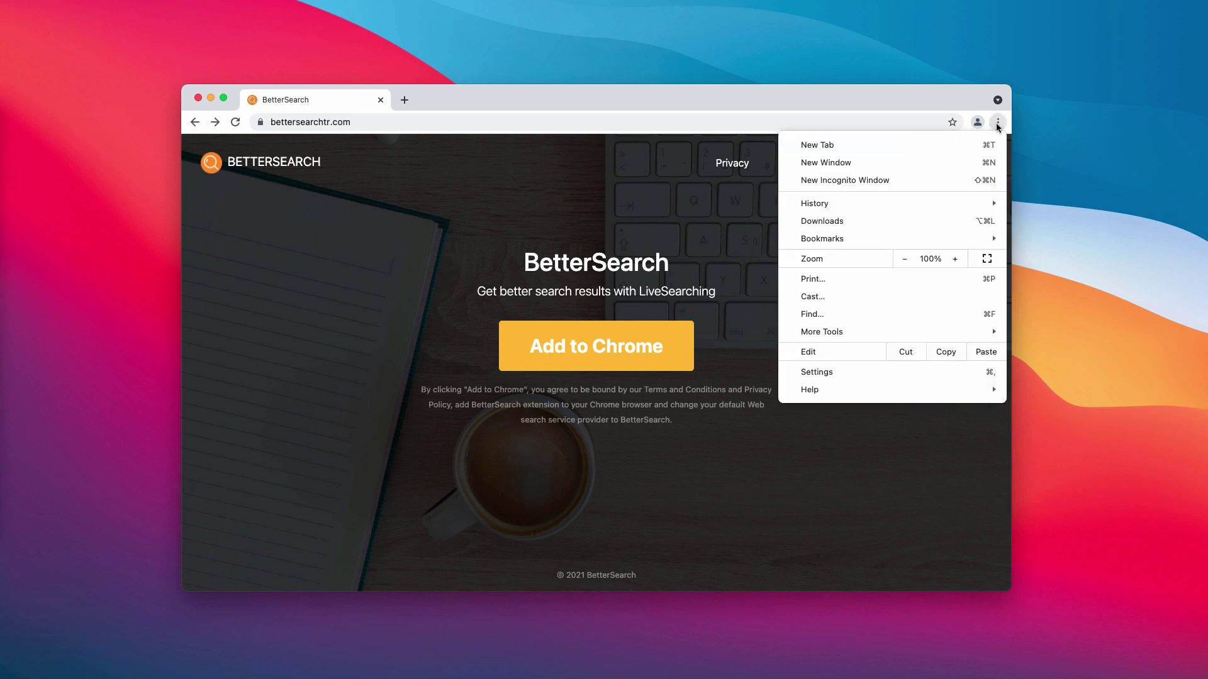
mouse_move(847, 328)
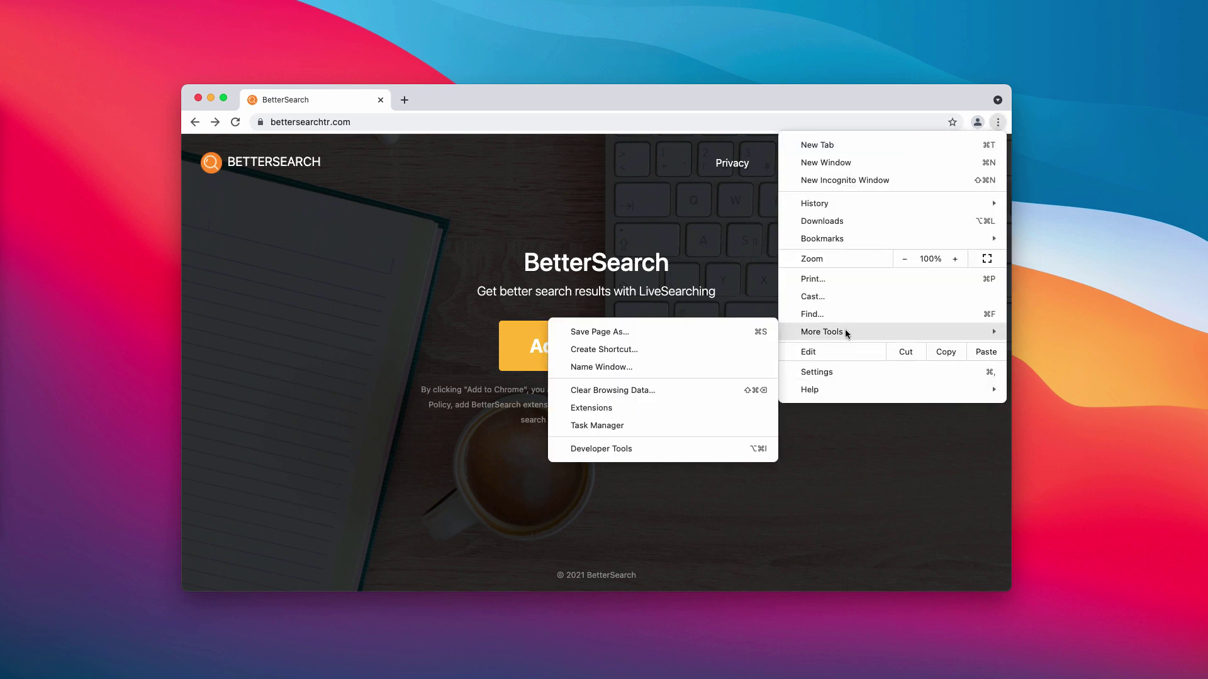
left_click(606, 407)
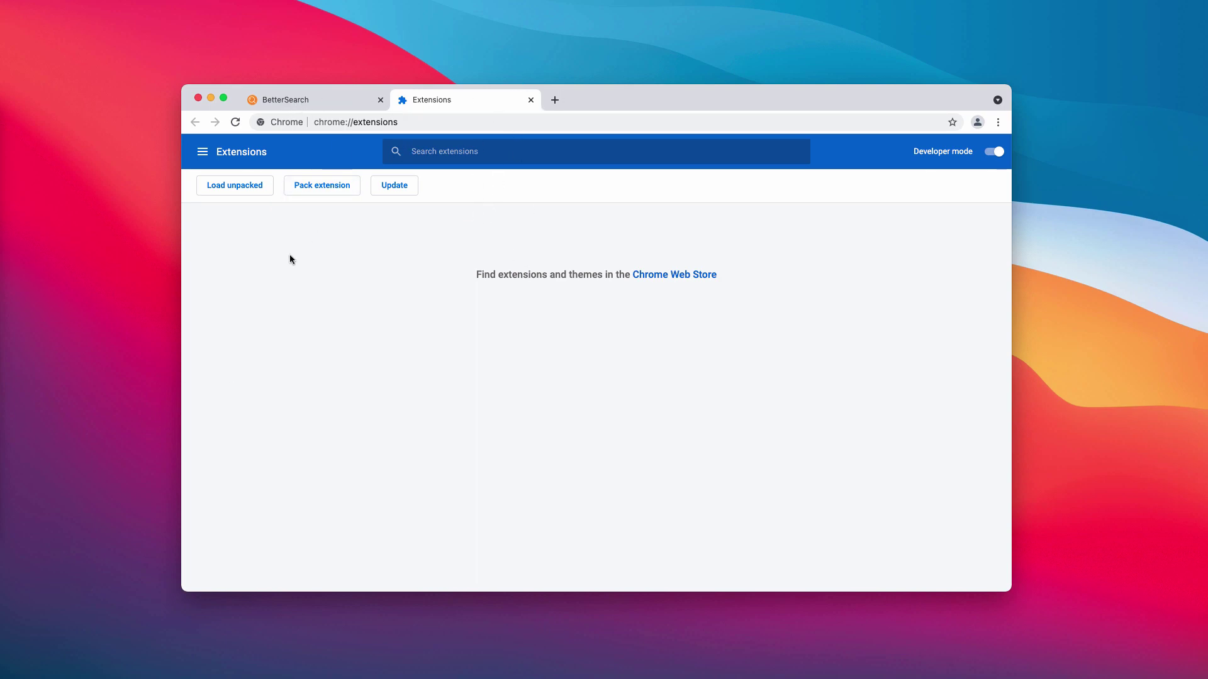
left_click(531, 100)
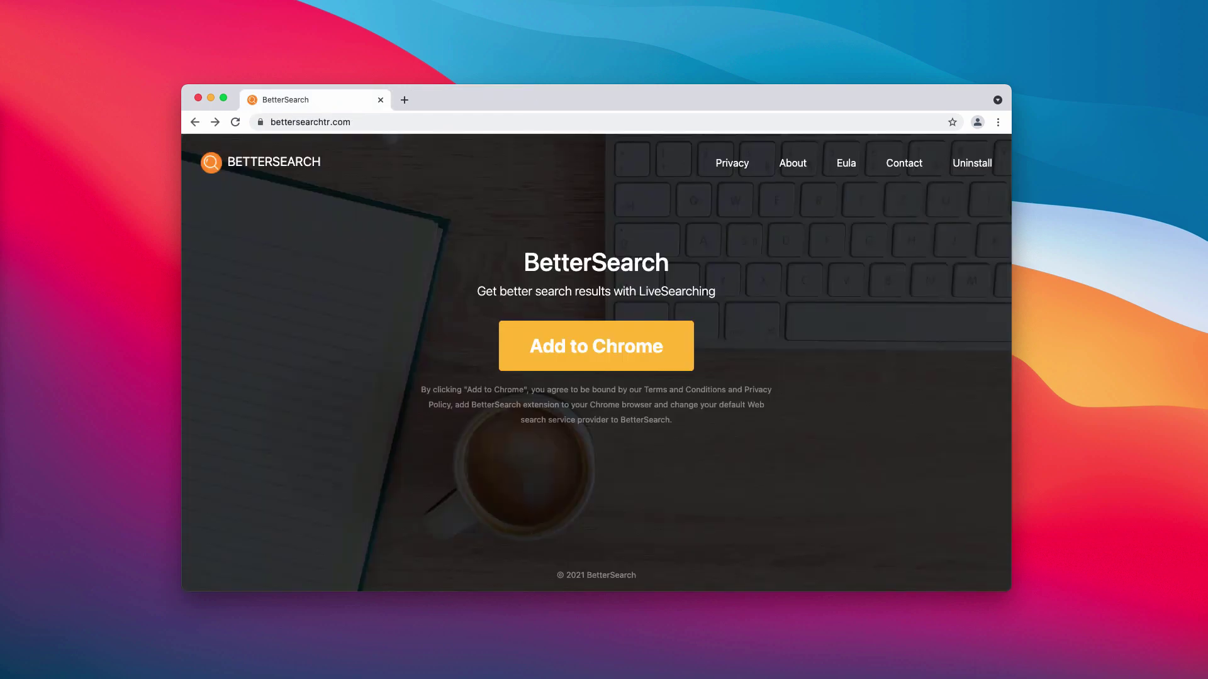
Step: Browse the Applications folder in a repositioned, enlarged Finder window, then close it
key("super+tab")
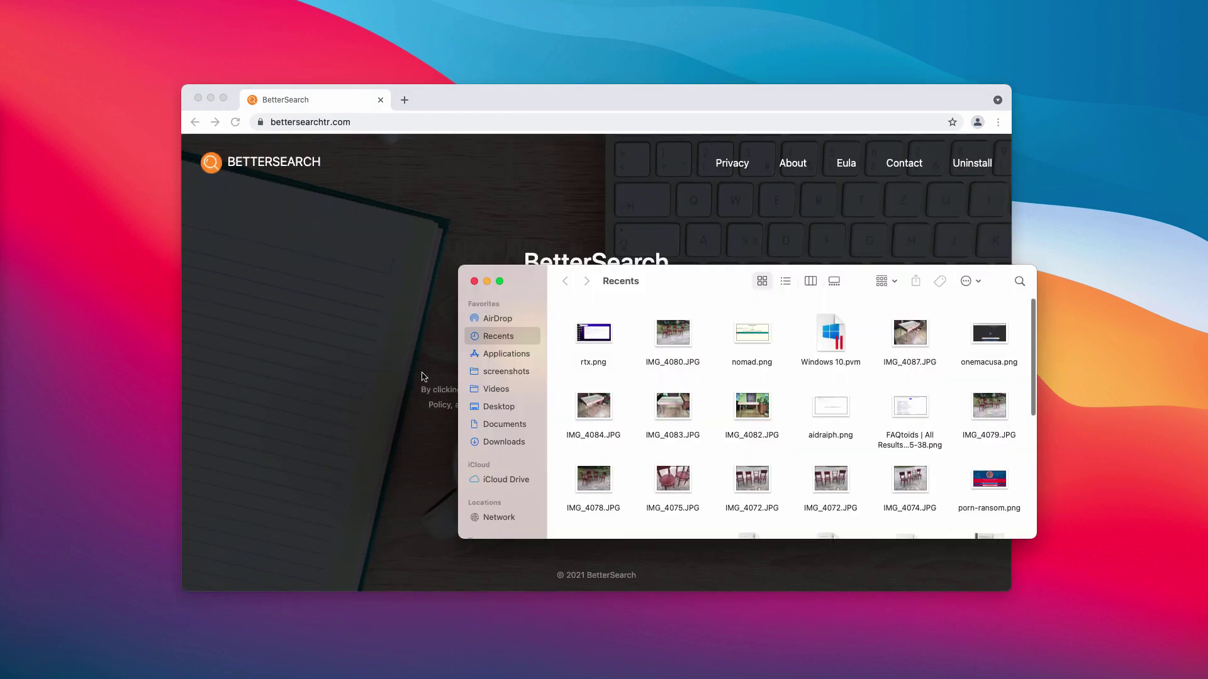
left_click(530, 356)
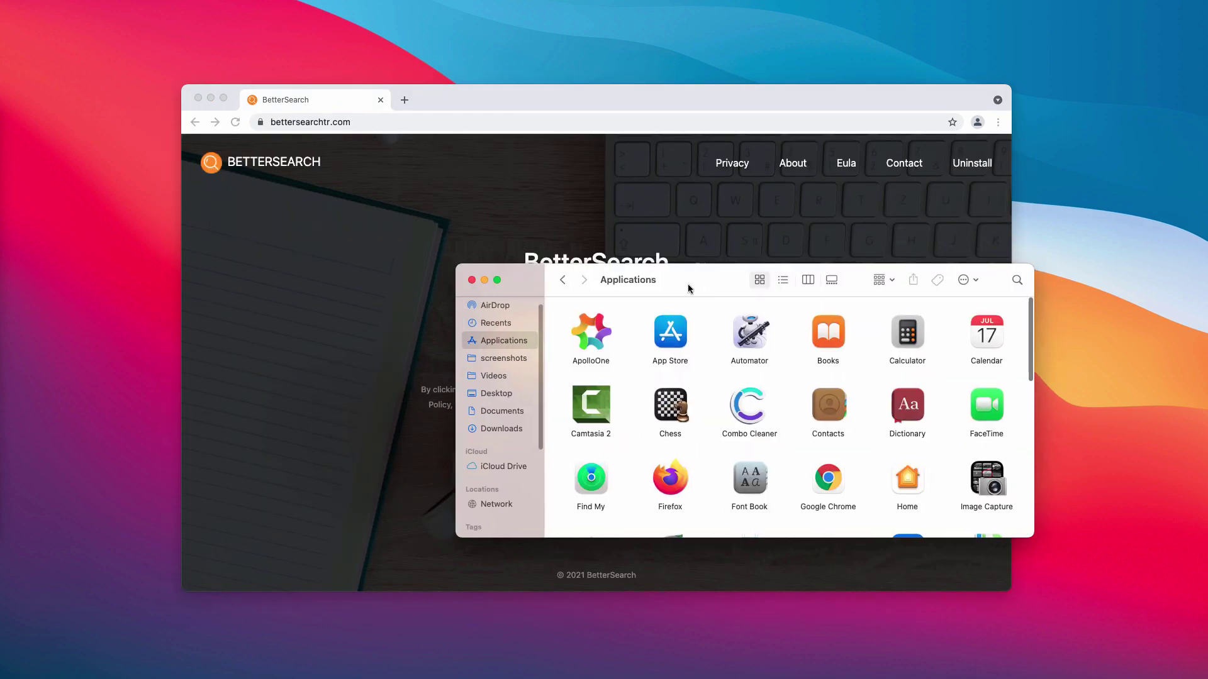
left_click_drag(688, 284, 526, 288)
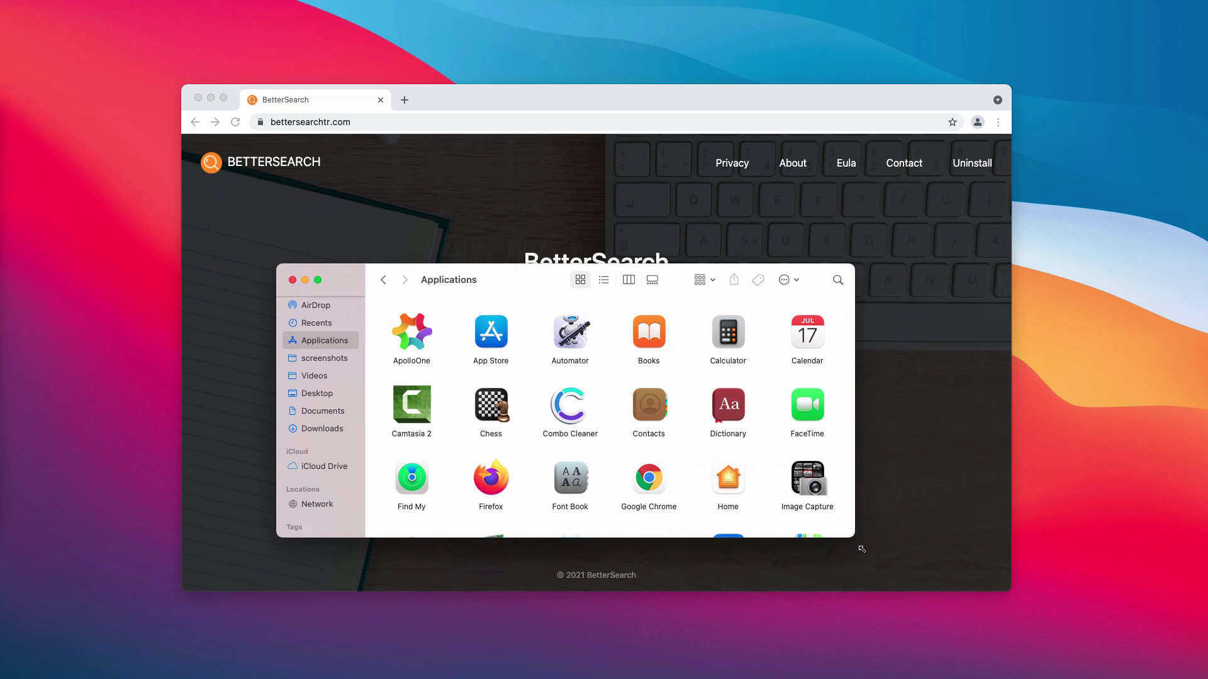
left_click_drag(855, 537, 903, 573)
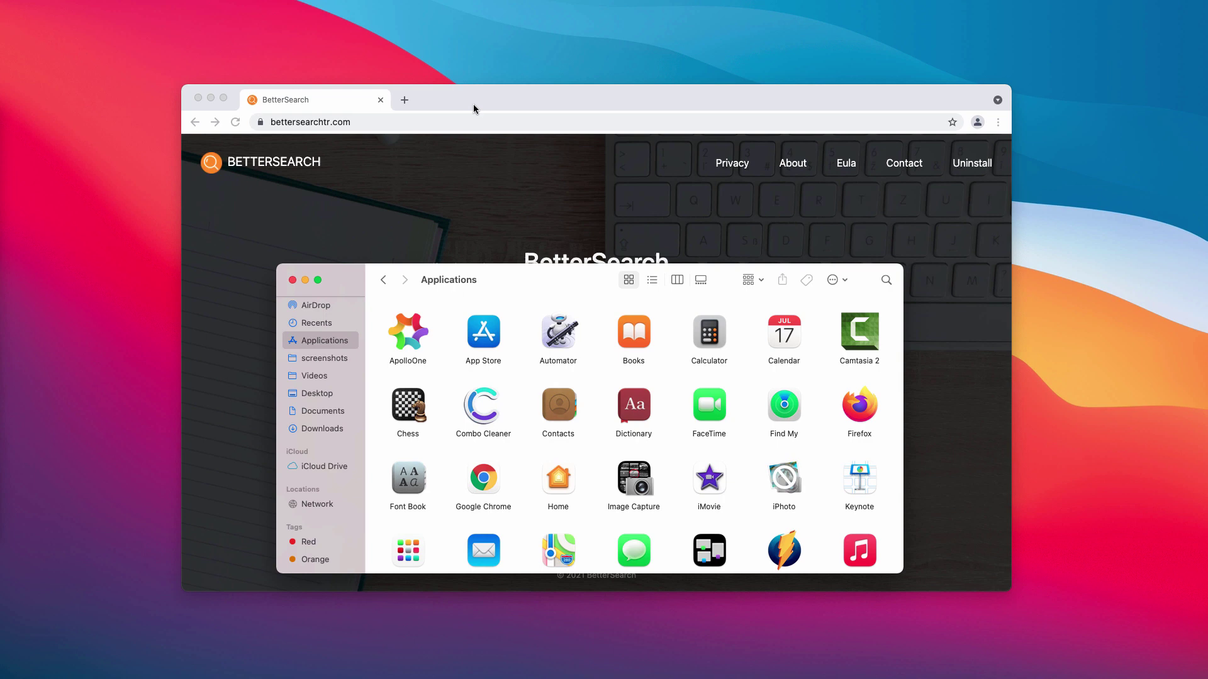
left_click_drag(526, 285, 526, 243)
scroll(531, 347, "down", 10)
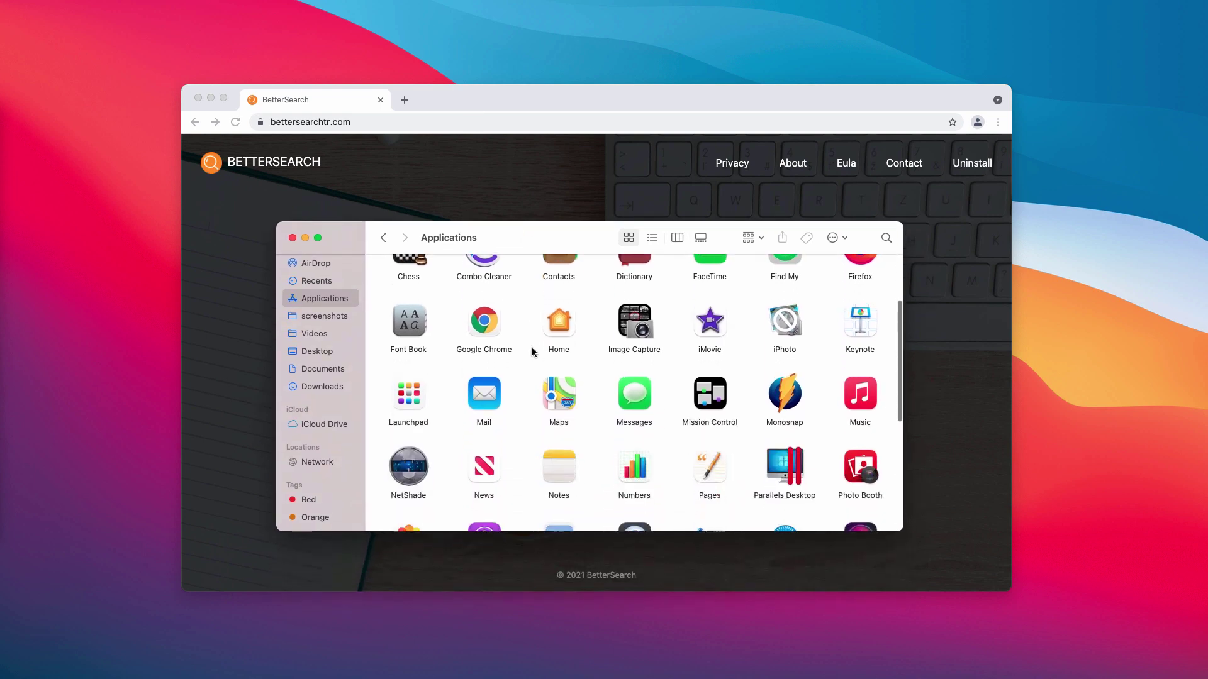
scroll(660, 422, "up", 5)
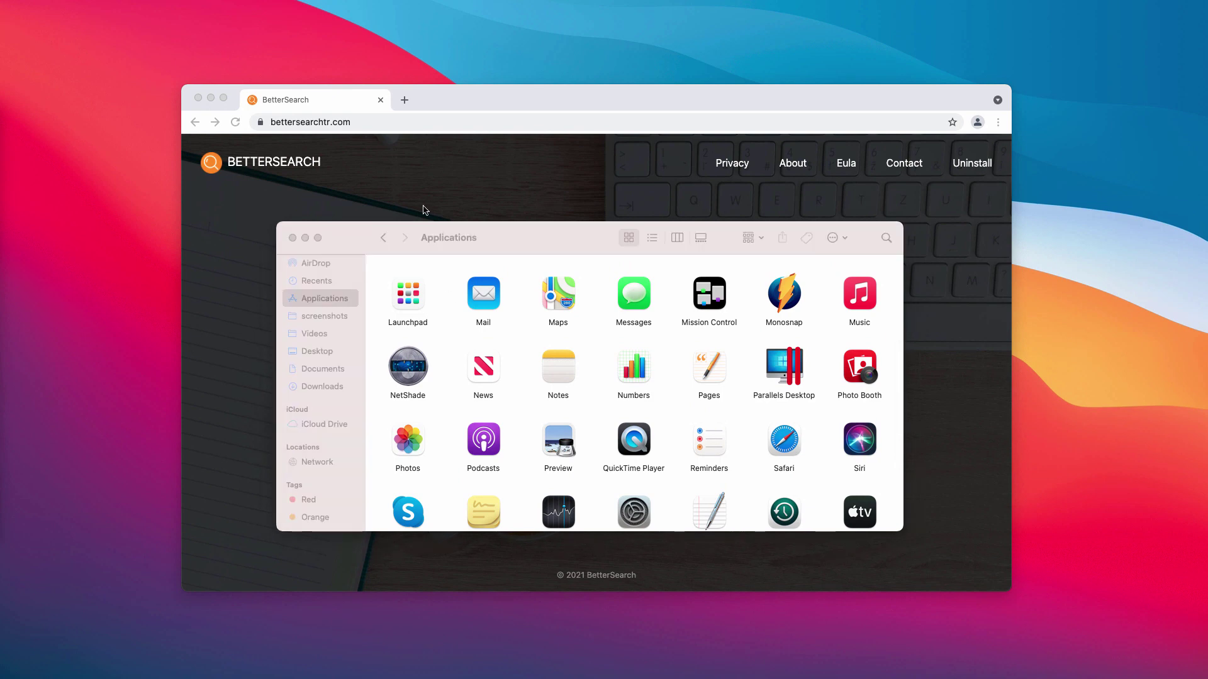
scroll(825, 426, "down", 4)
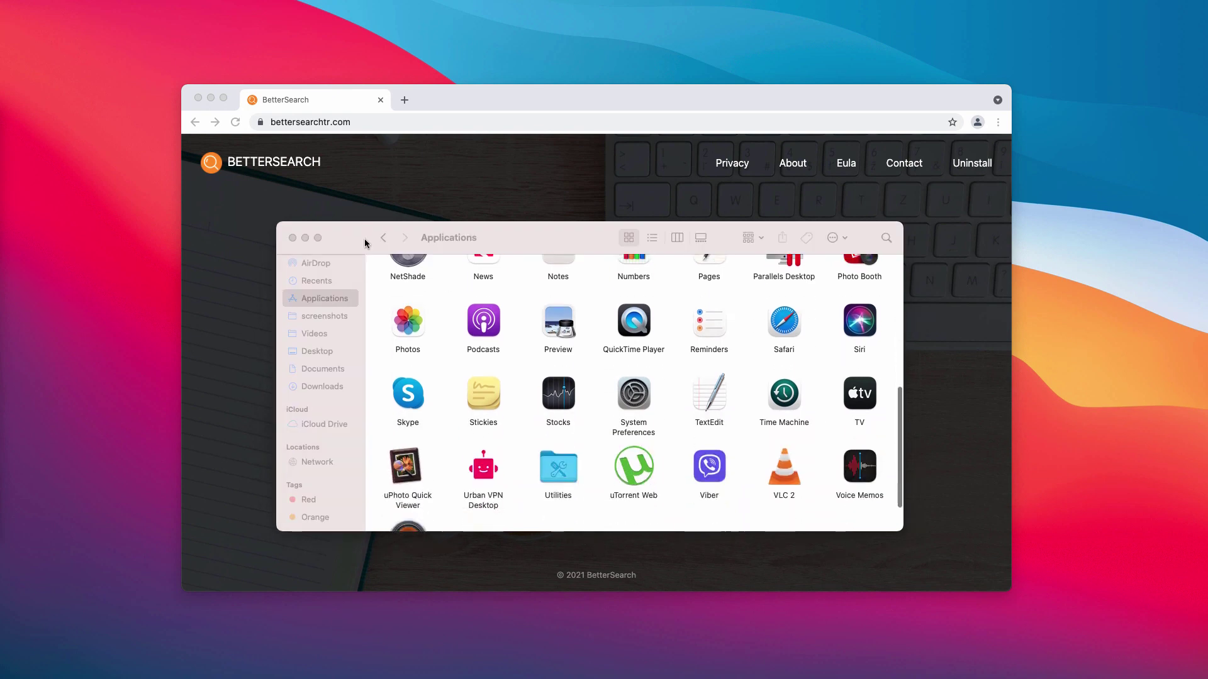
left_click(293, 238)
Step: Load combocleaner.com in the Chrome address bar
left_click(472, 122)
type("combocleaner.com")
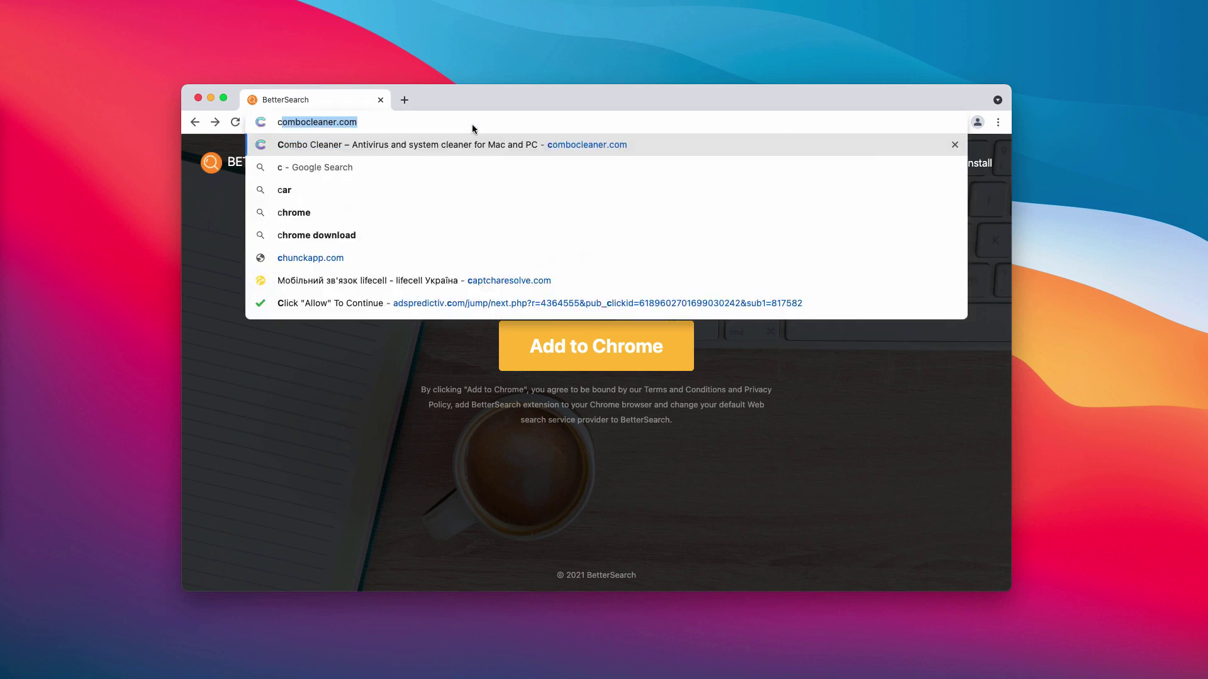
key("Return")
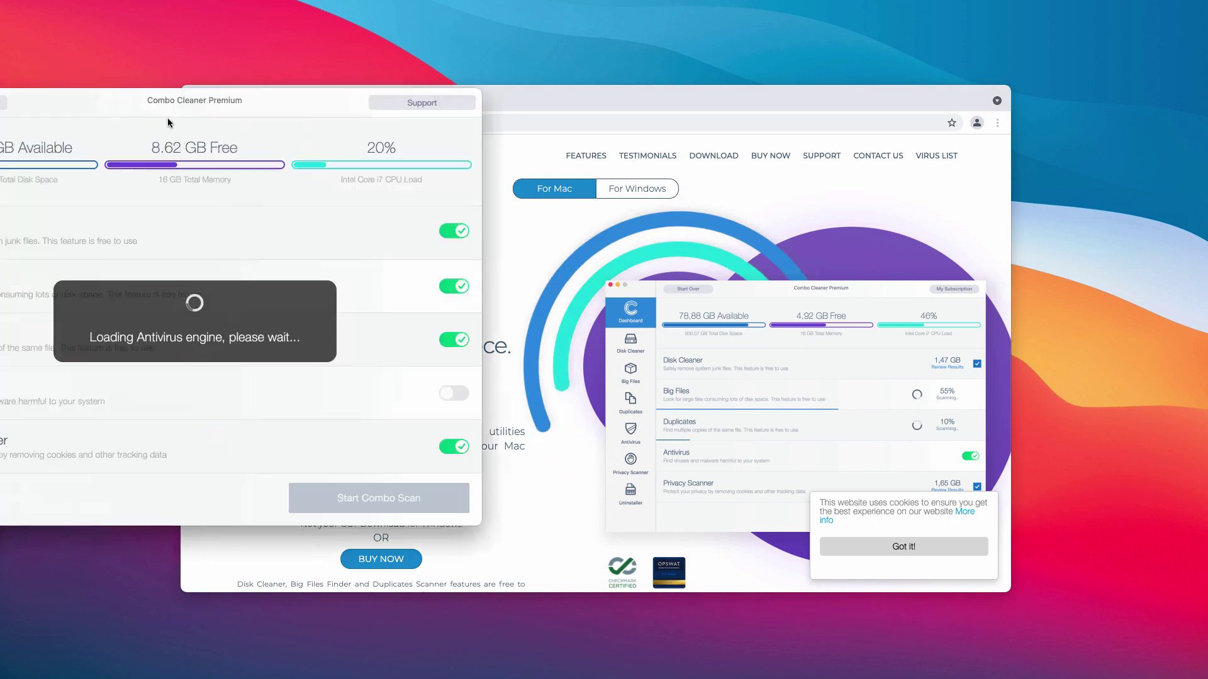
Step: Close the Chrome window and shift Combo Cleaner slightly left while the Combo Scan runs
left_click(378, 102)
left_click(380, 101)
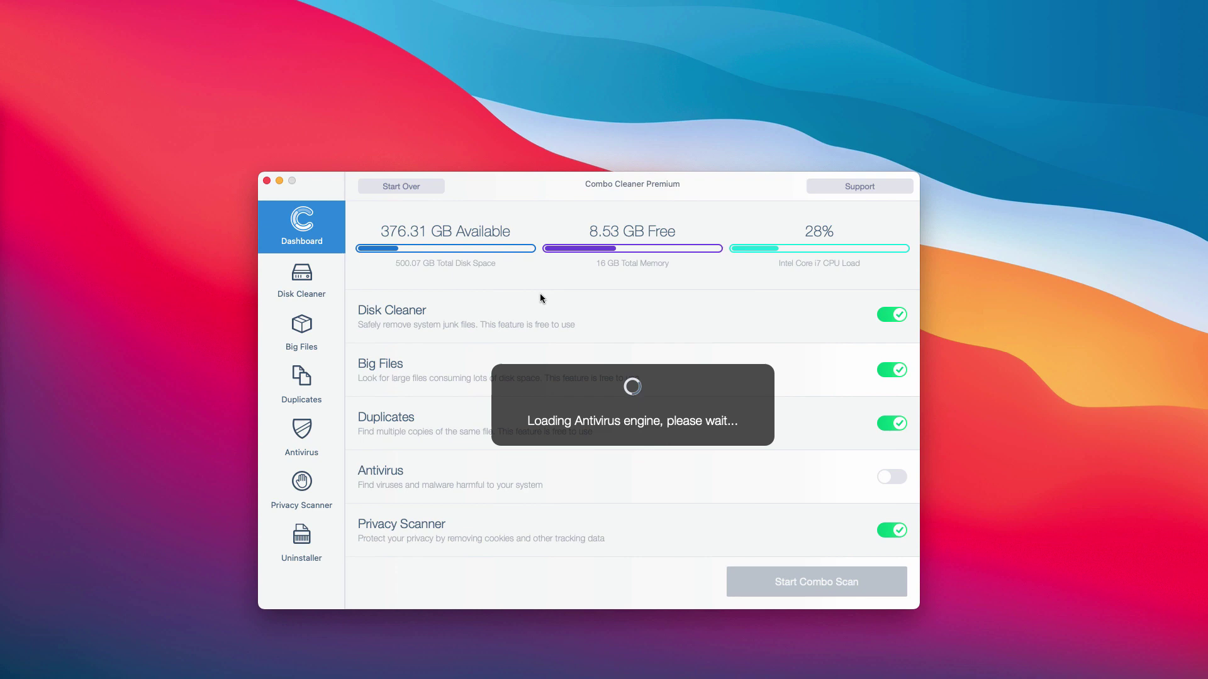
left_click_drag(617, 191, 600, 186)
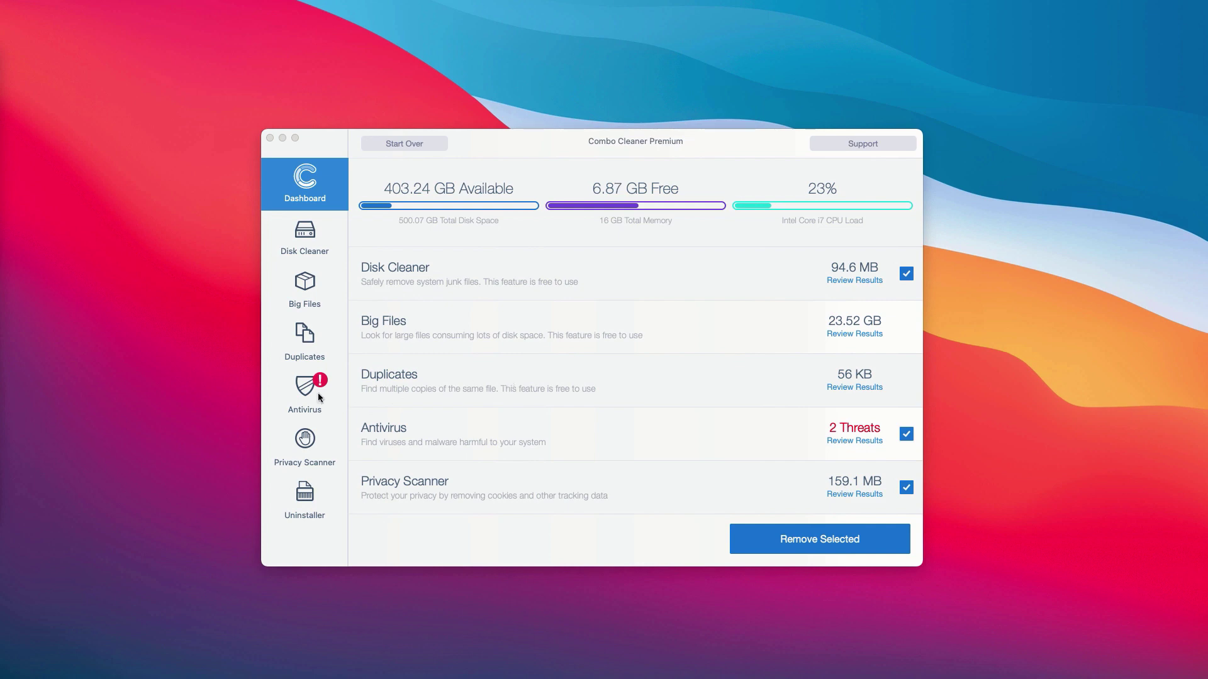
Step: Review the antivirus results and tick then untick the AdobeFlashPlayer.dmg threat checkbox
left_click(399, 431)
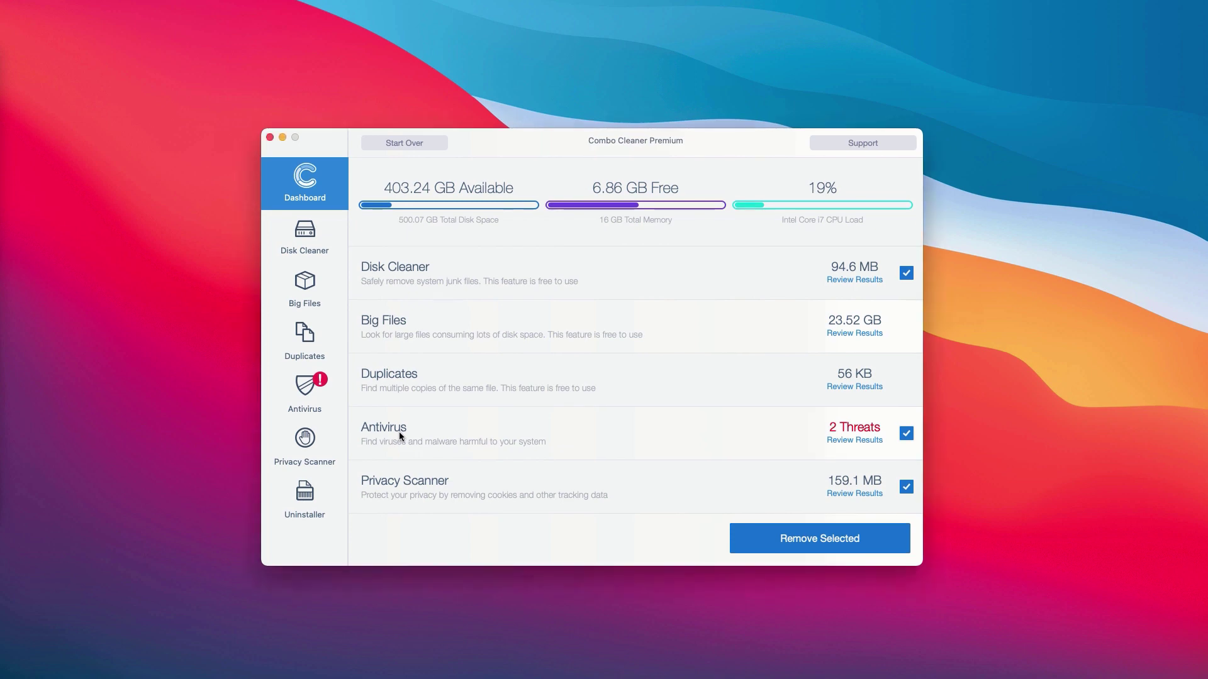
left_click(857, 440)
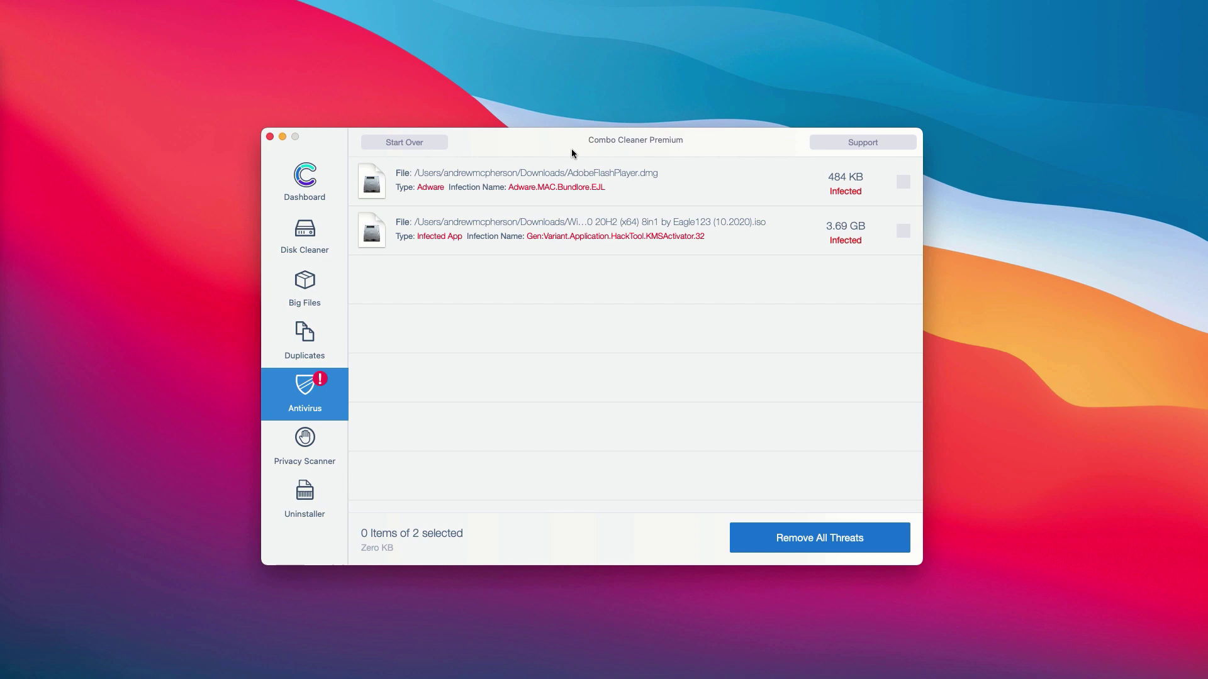
left_click(594, 183)
left_click(807, 180)
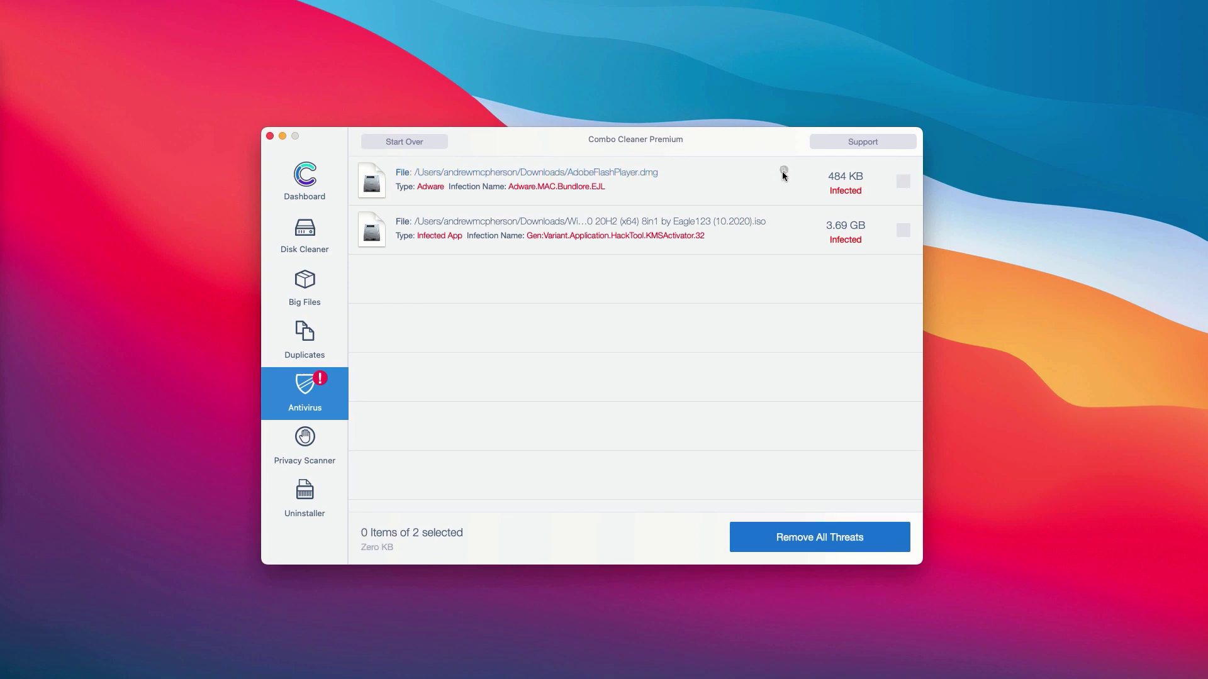
Step: Reveal AdobeFlashPlayer.dmg in Downloads, trash it via the context menu, and close Finder
left_click(783, 171)
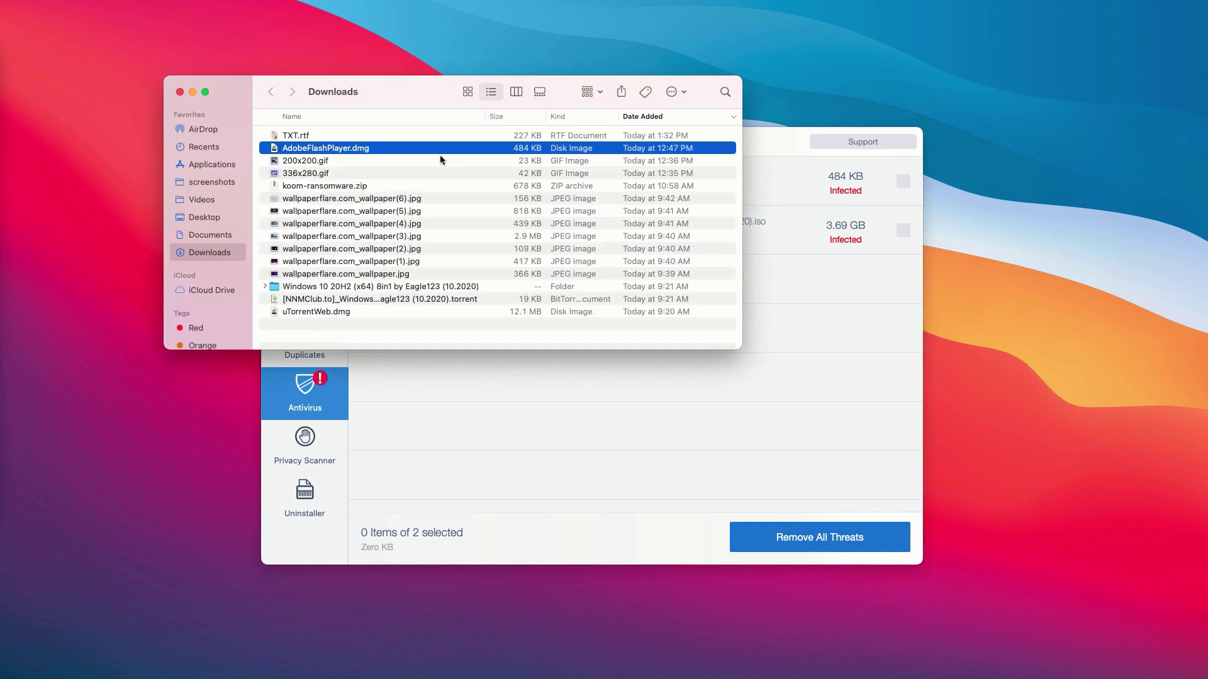
left_click_drag(365, 92, 475, 180)
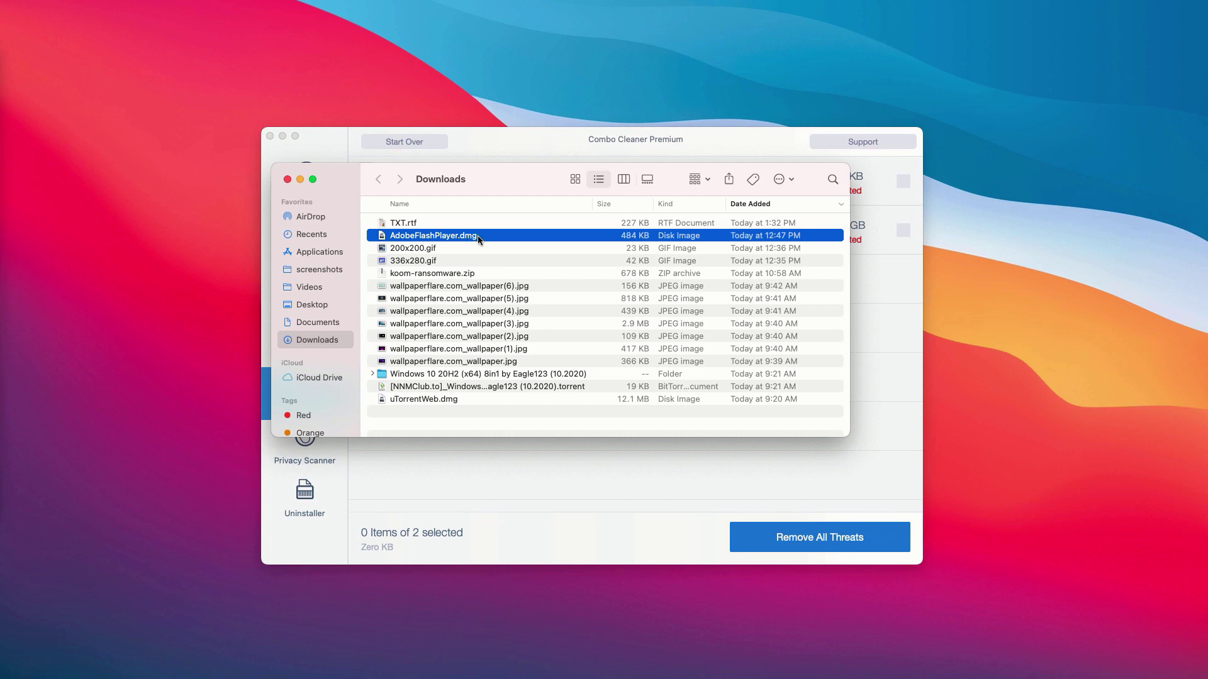
right_click(480, 237)
left_click(523, 277)
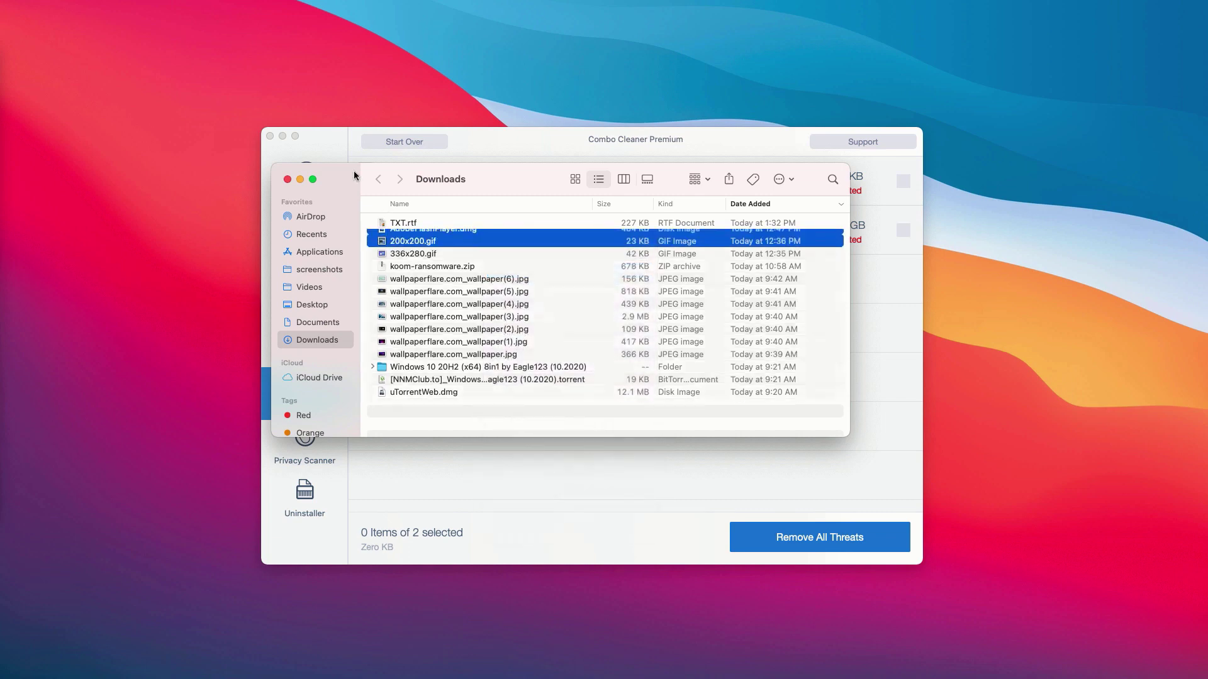
left_click(287, 180)
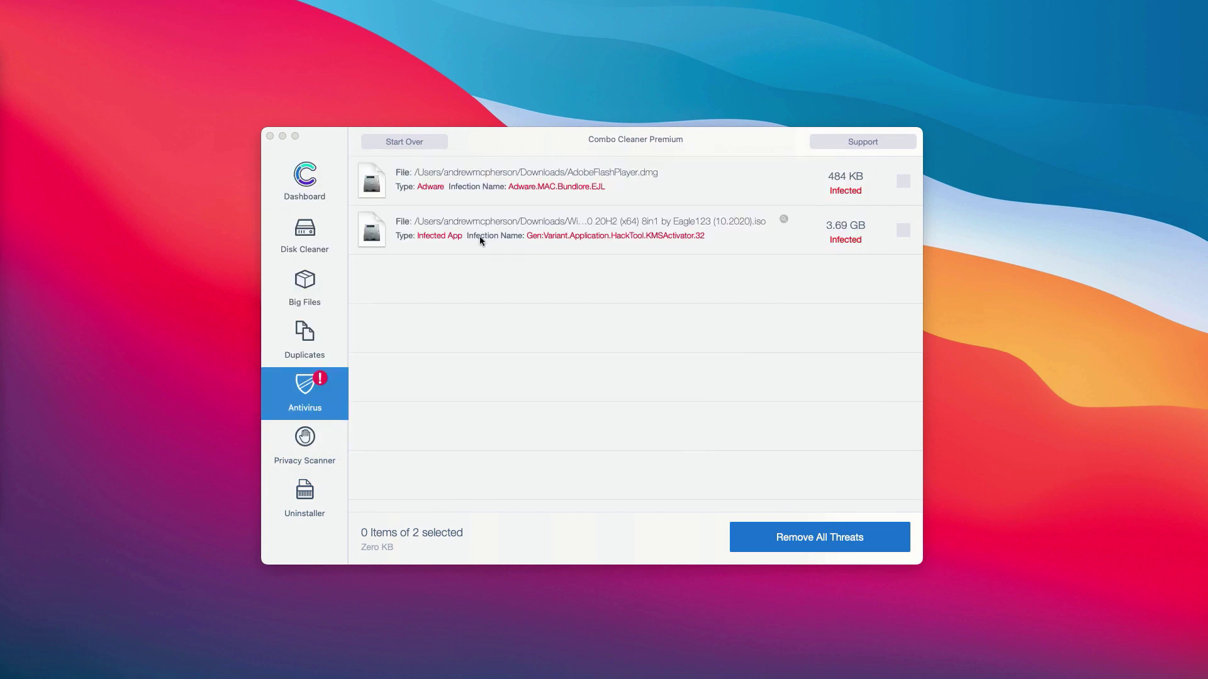